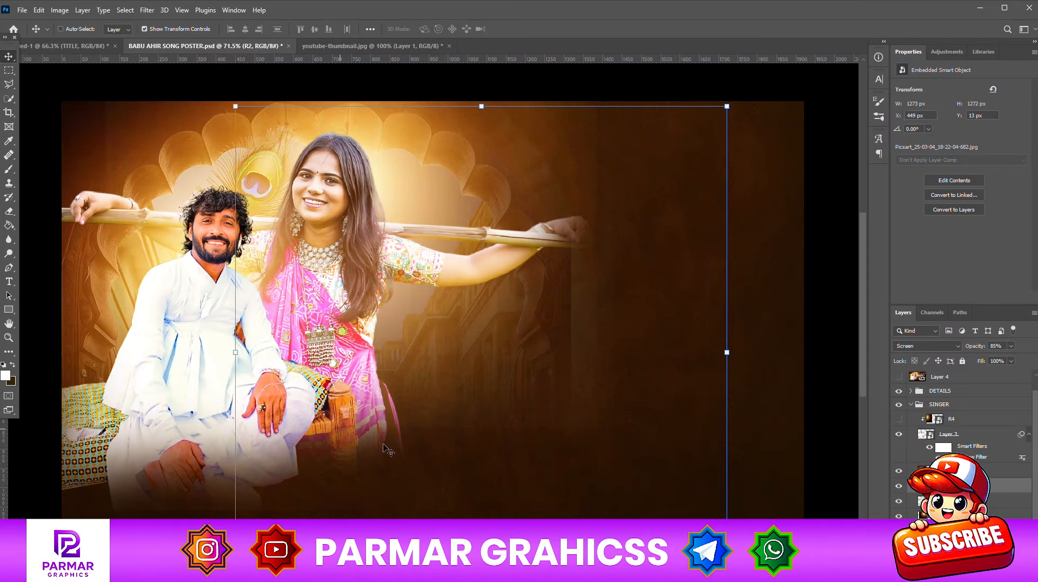
Step: Show and select the R4 glow layer in the SINGER group, and try moving it before undoing the move
{"action": "left_click", "coordinate": [898, 418]}
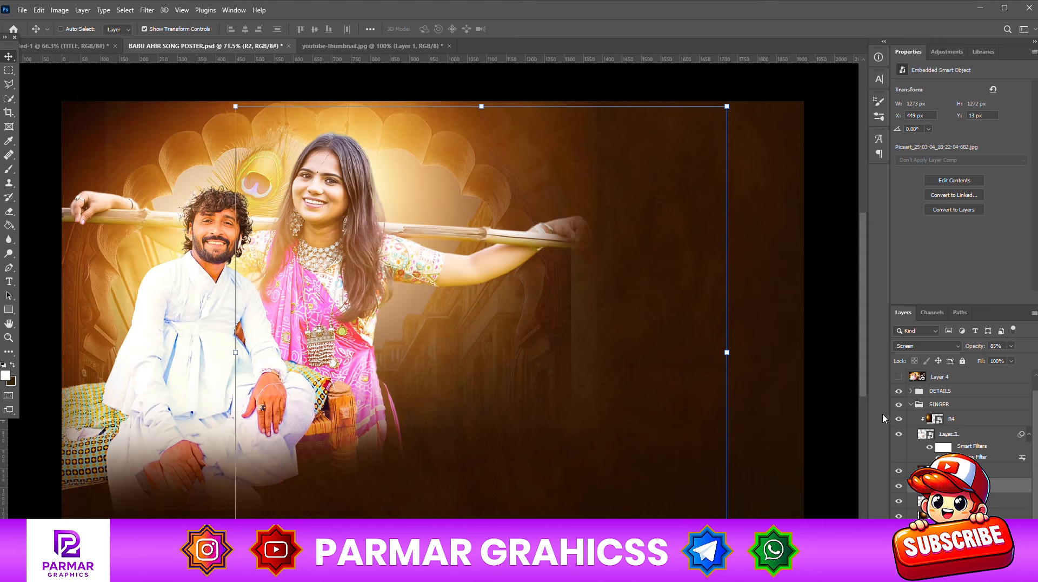
{"action": "left_click", "coordinate": [971, 419]}
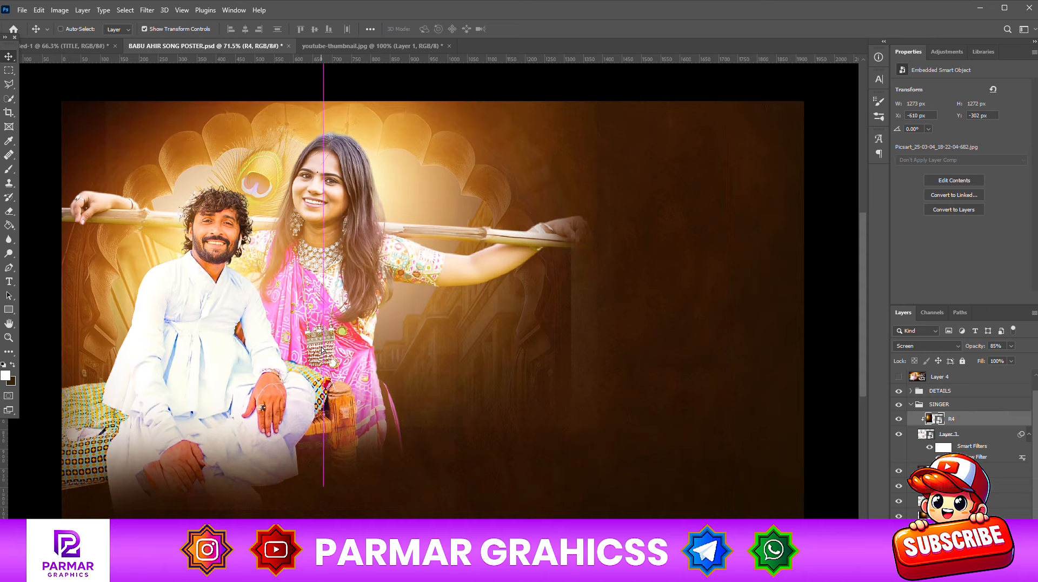
{"action": "left_click_drag", "start_coordinate": [300, 349], "coordinate": [207, 347]}
{"action": "key", "text": "ctrl+z"}
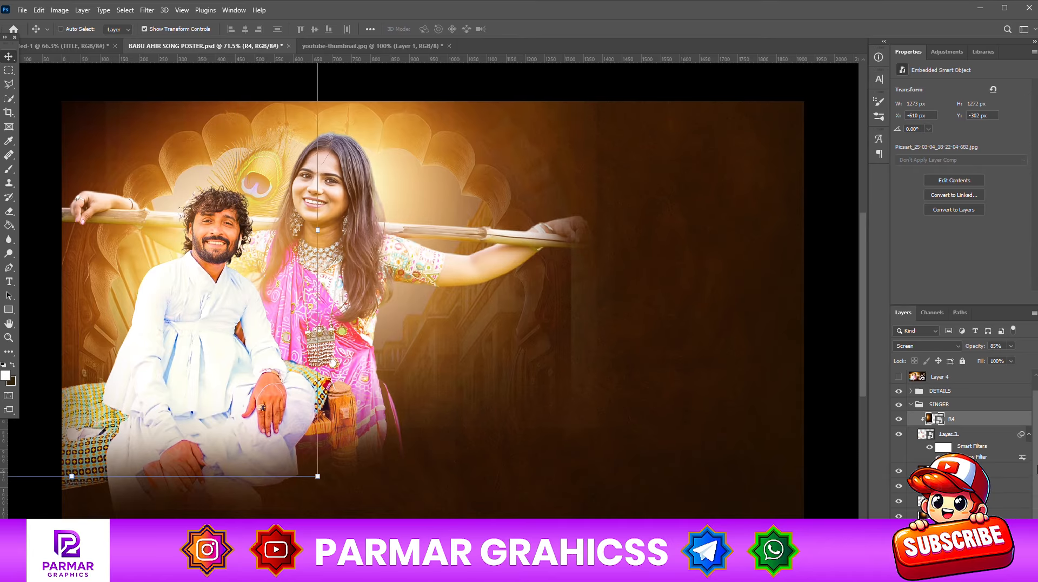
Step: Collapse the SINGER group, open the DETAILS group, and show the blurred peacock feather and both flute layers
{"action": "left_click", "coordinate": [911, 405]}
{"action": "left_click", "coordinate": [911, 406]}
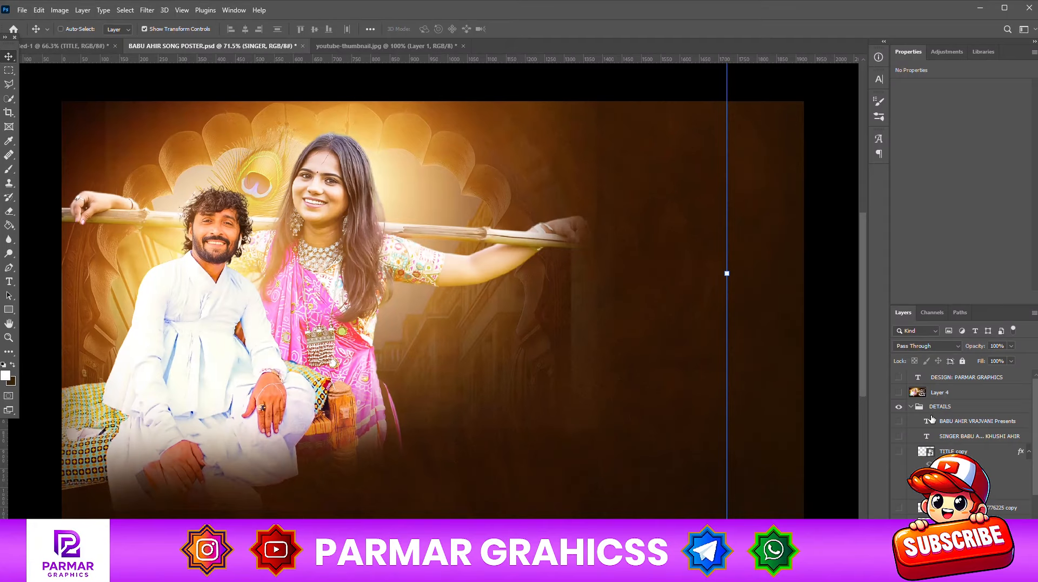
{"action": "scroll", "coordinate": [913, 459], "scroll_direction": "down", "scroll_amount": 2}
{"action": "left_click", "coordinate": [898, 493]}
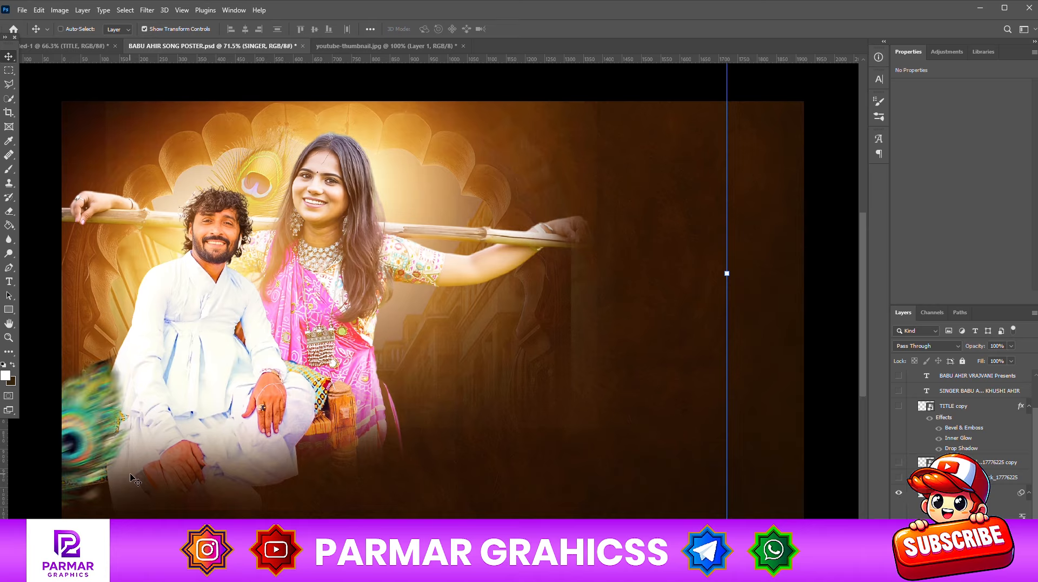
{"action": "left_click", "coordinate": [897, 494]}
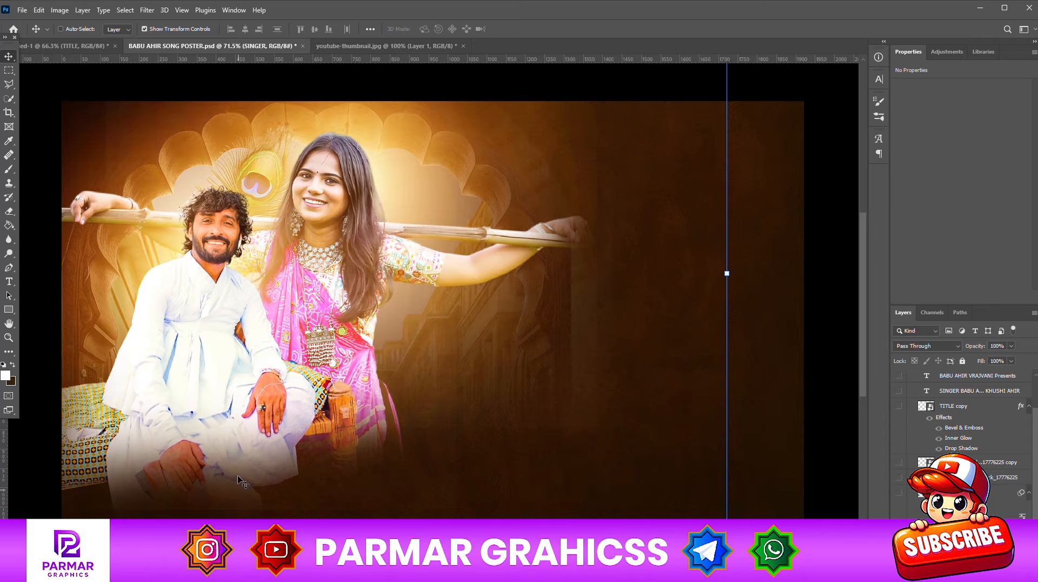
{"action": "left_click", "coordinate": [898, 492]}
{"action": "left_click", "coordinate": [899, 476]}
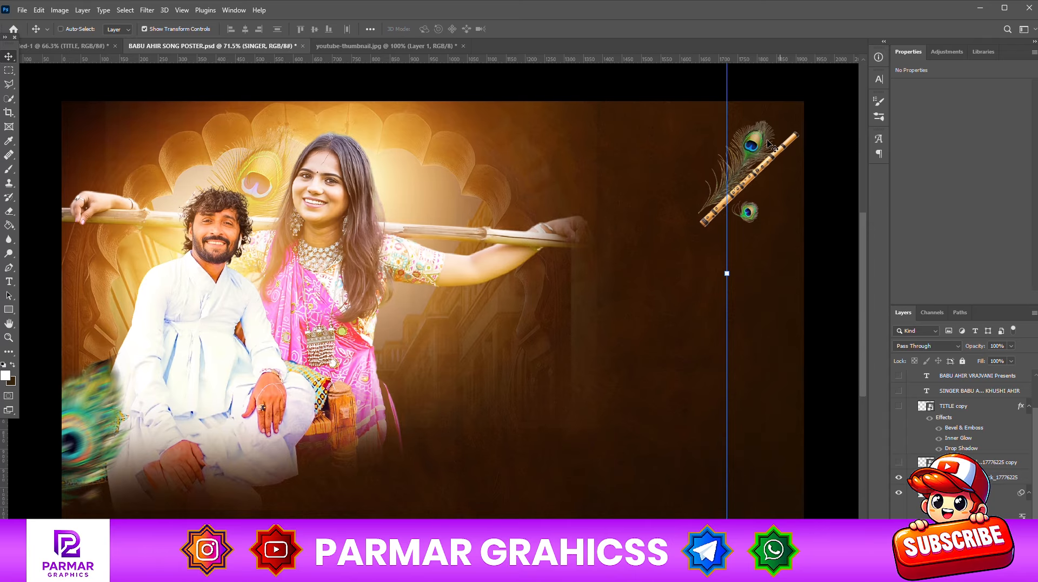
{"action": "left_click", "coordinate": [898, 462]}
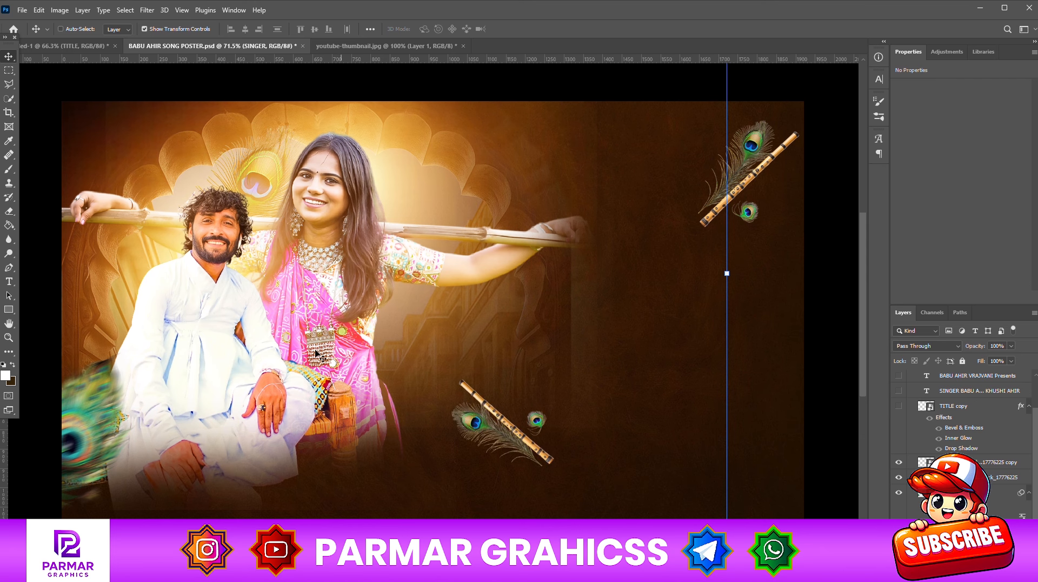
Step: Show and select the TITLE copy layer, undoing the accidental move of the SINGER group
{"action": "left_click", "coordinate": [899, 406]}
{"action": "left_click_drag", "start_coordinate": [465, 229], "coordinate": [398, 298]}
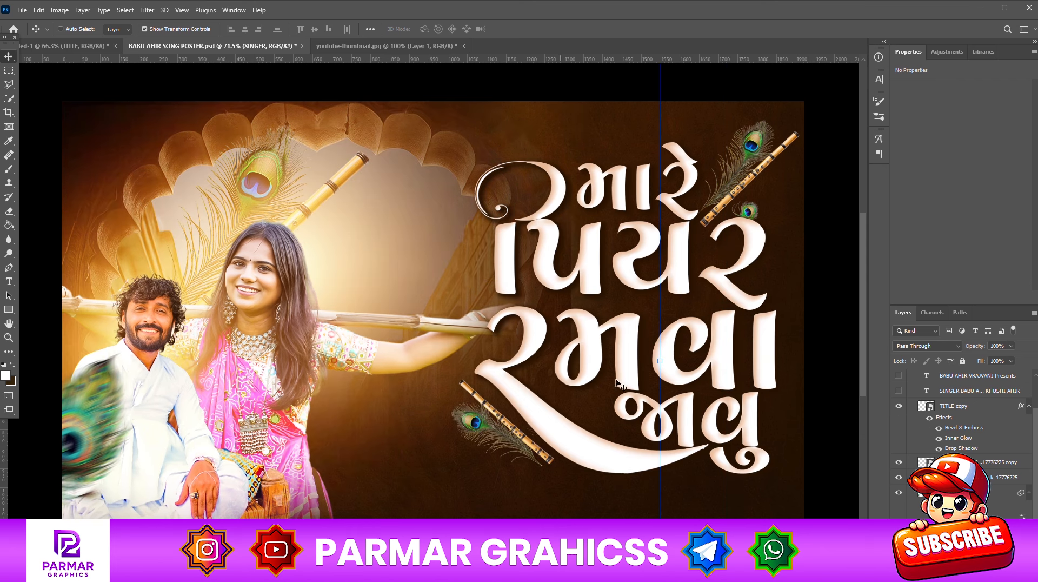
{"action": "key", "text": "ctrl+z"}
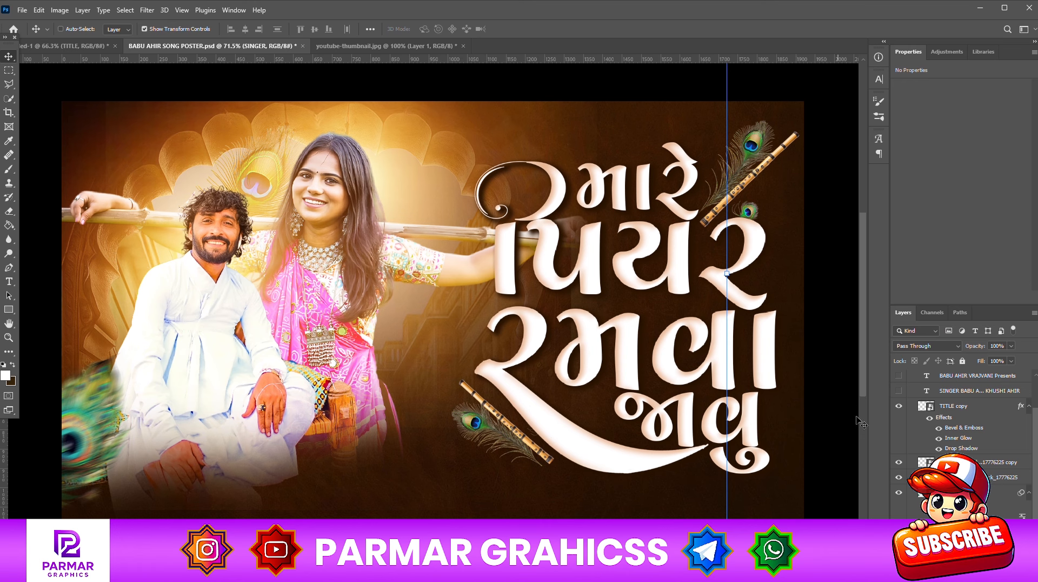
{"action": "left_click", "coordinate": [943, 415]}
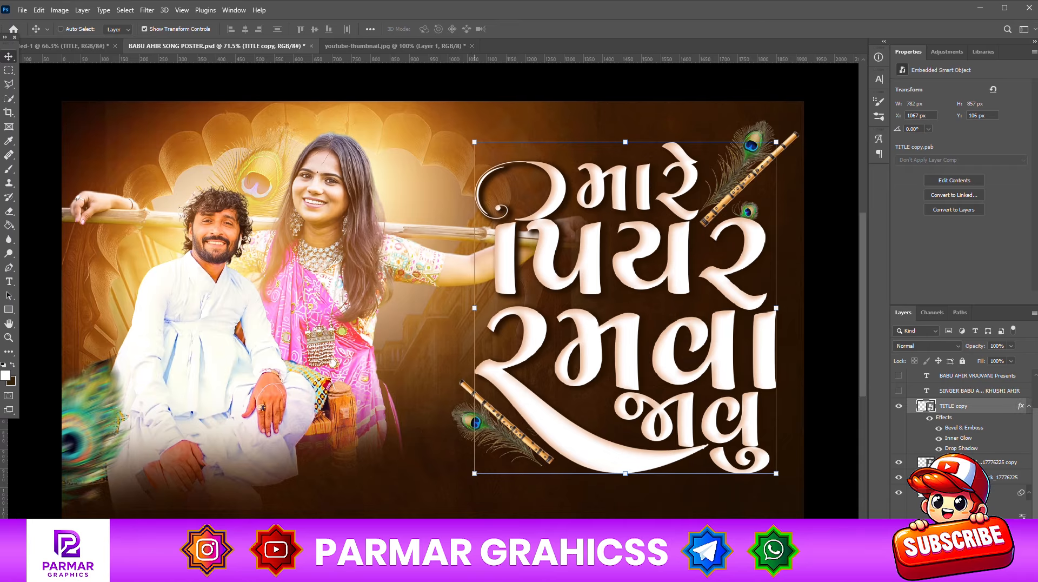
Step: Show the singer credit and the presenter text layers in the DETAILS group, and collapse the group
{"action": "scroll", "coordinate": [903, 438], "scroll_direction": "up", "scroll_amount": 3}
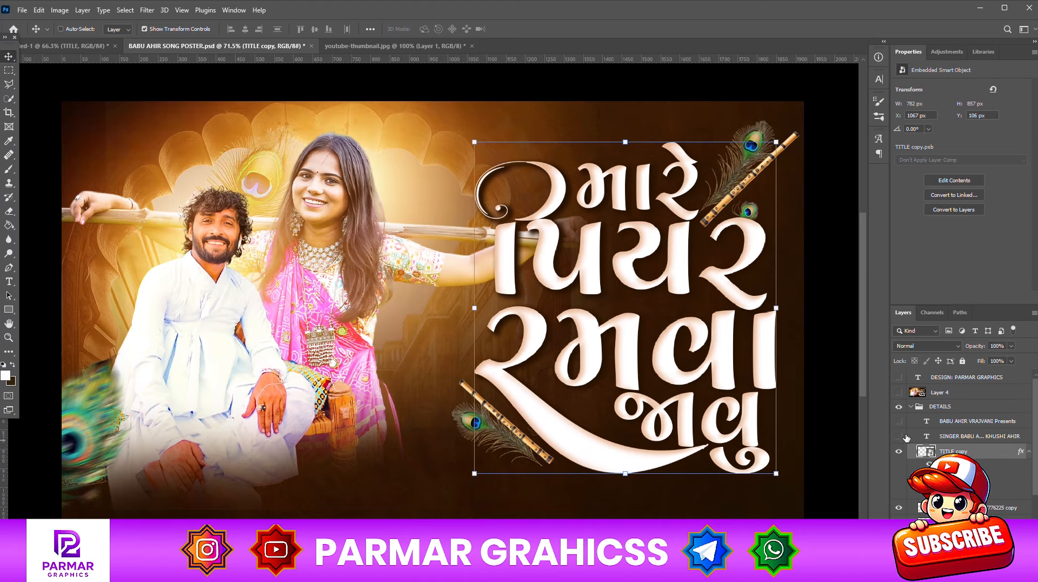
{"action": "left_click", "coordinate": [899, 436]}
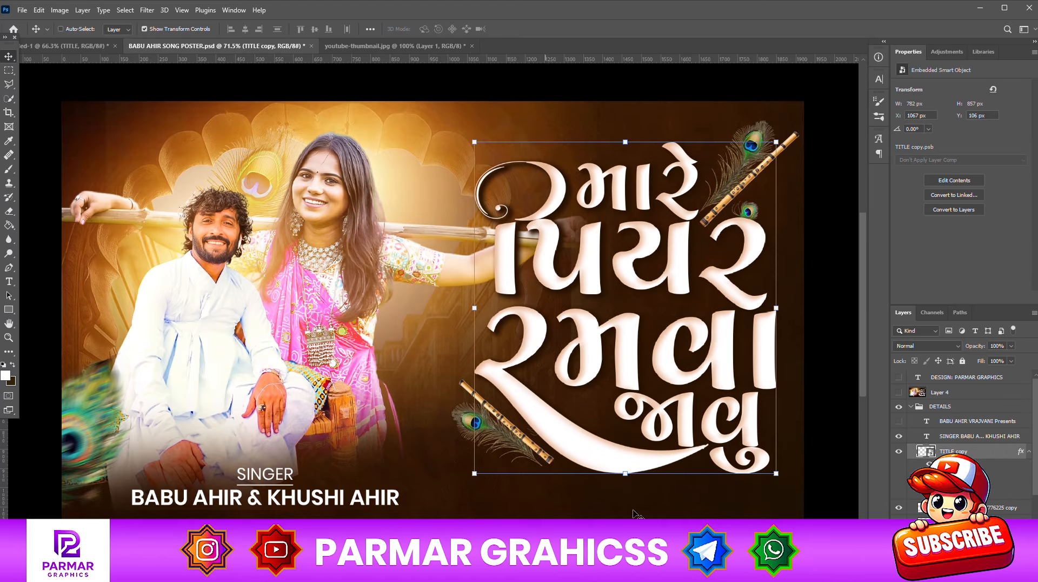
{"action": "left_click", "coordinate": [899, 421]}
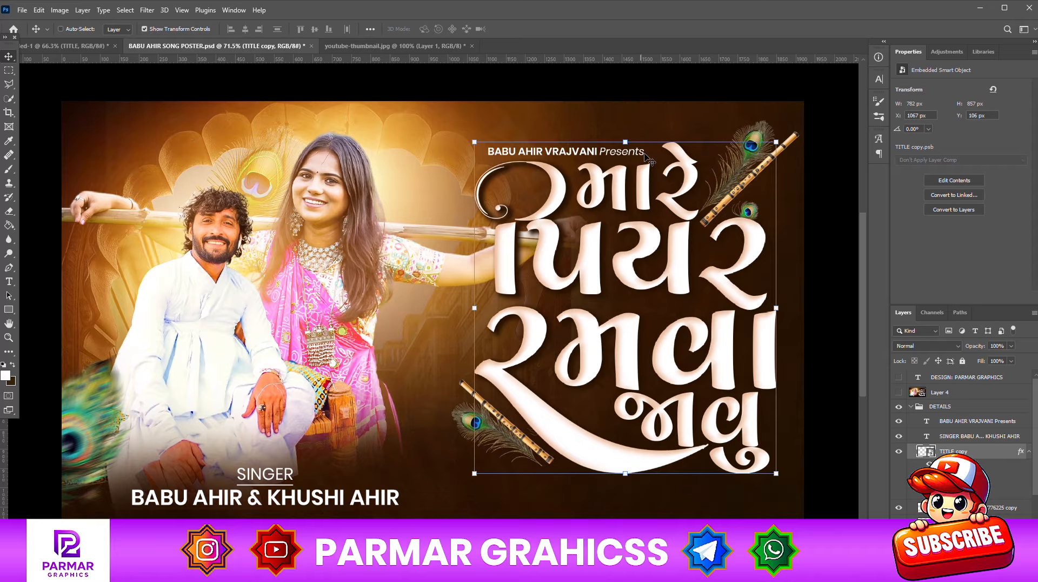
{"action": "left_click", "coordinate": [533, 157], "text": "ctrl"}
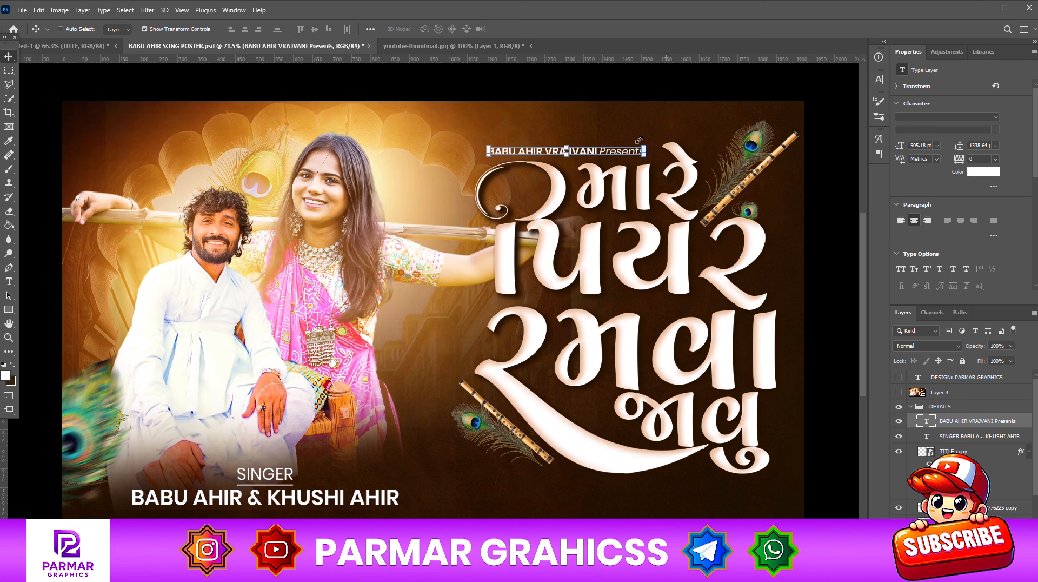
{"action": "left_click", "coordinate": [919, 407]}
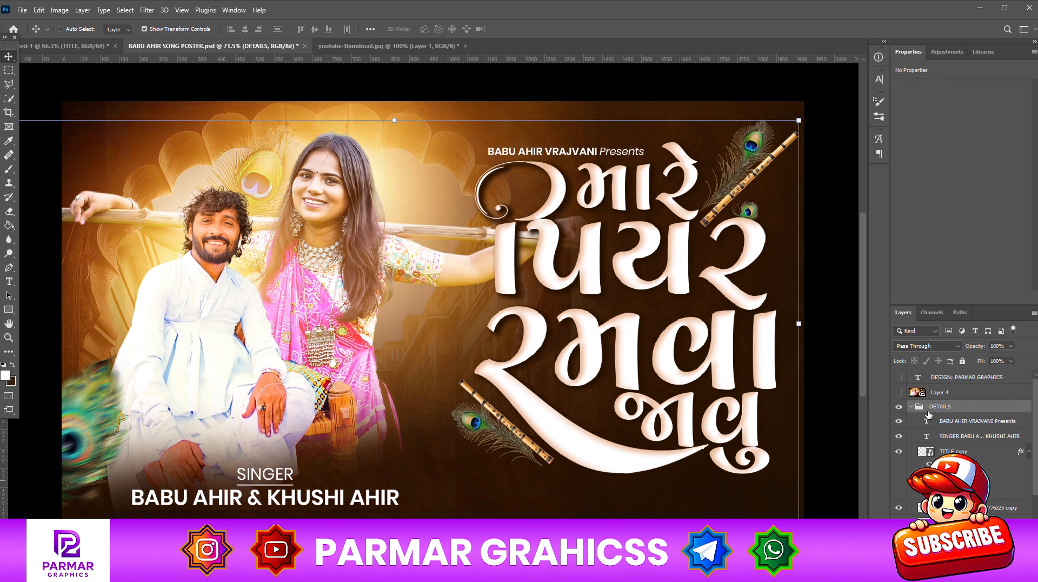
{"action": "left_click", "coordinate": [911, 406]}
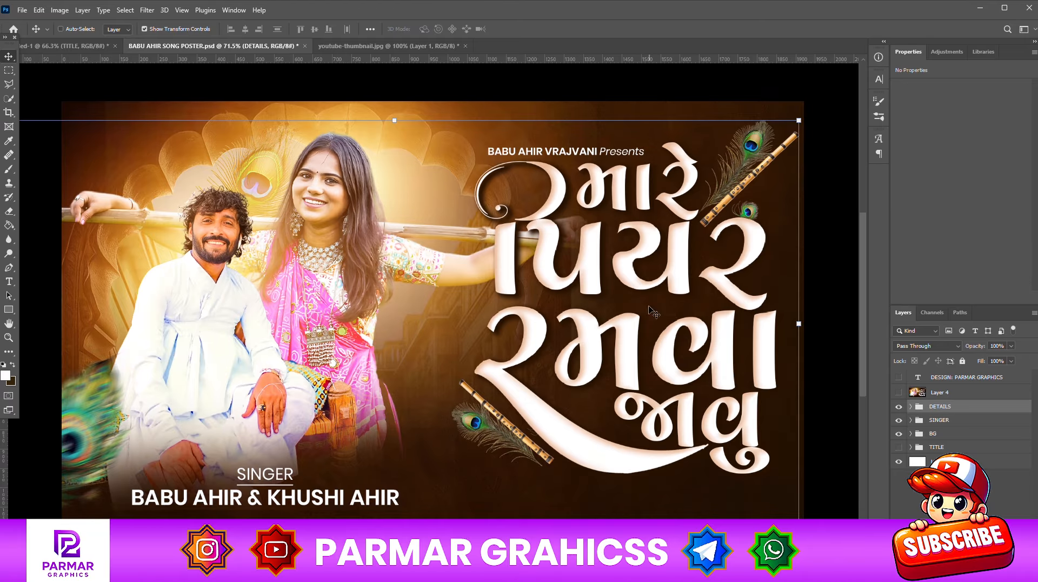
Step: Switch to the untitled title document, expand the TITLE group, and hide every layer inside it
{"action": "left_click", "coordinate": [49, 46]}
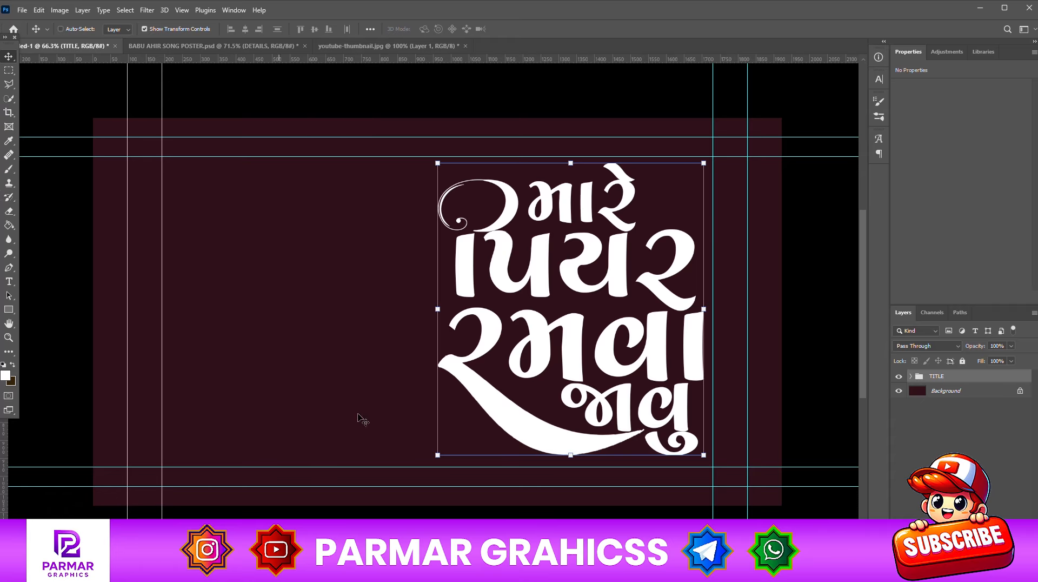
{"action": "left_click", "coordinate": [912, 376]}
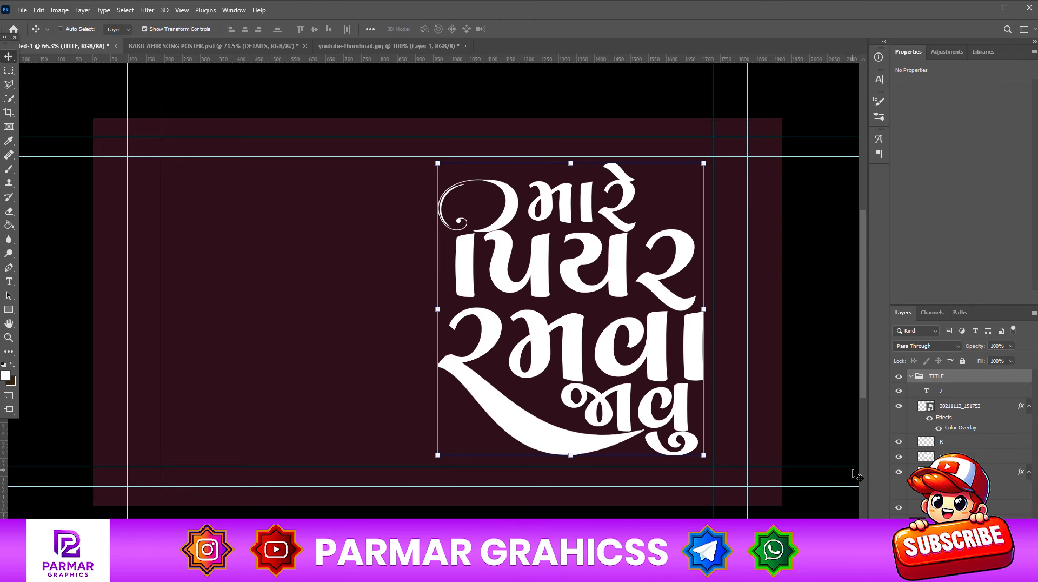
{"action": "left_click", "coordinate": [899, 490]}
{"action": "left_click", "coordinate": [901, 493]}
{"action": "left_click_drag", "start_coordinate": [901, 509], "coordinate": [900, 391]}
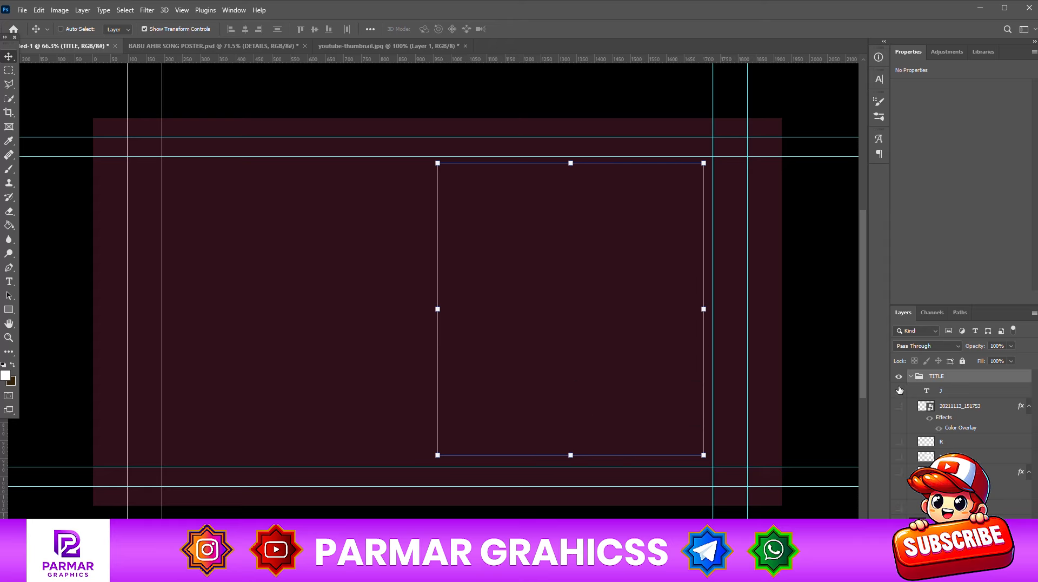
Step: Show the TITLE group's layers for the word મારે, the curled swirl, and the word પિયર
{"action": "left_click", "coordinate": [899, 509]}
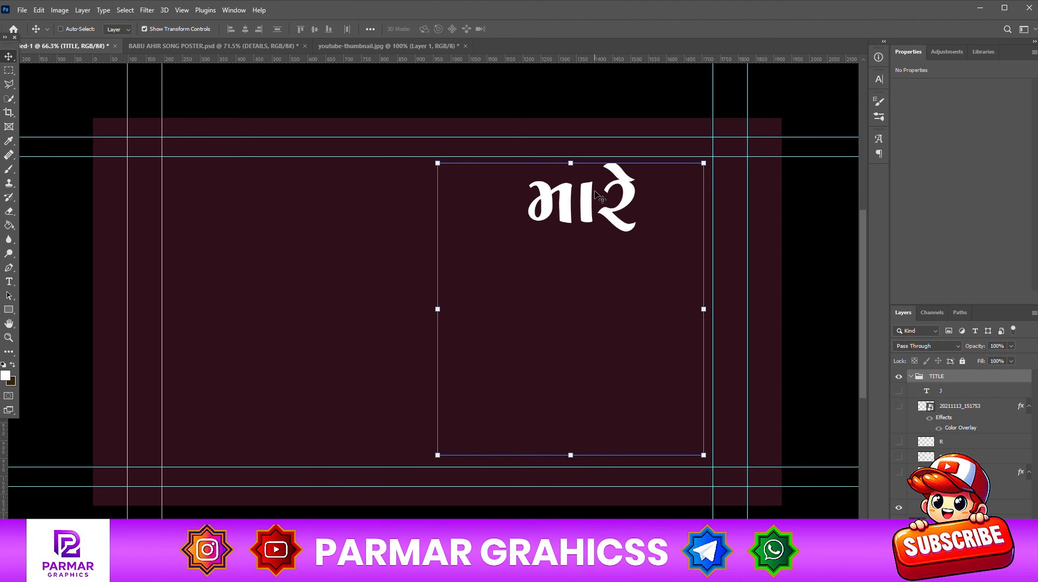
{"action": "left_click", "coordinate": [899, 471]}
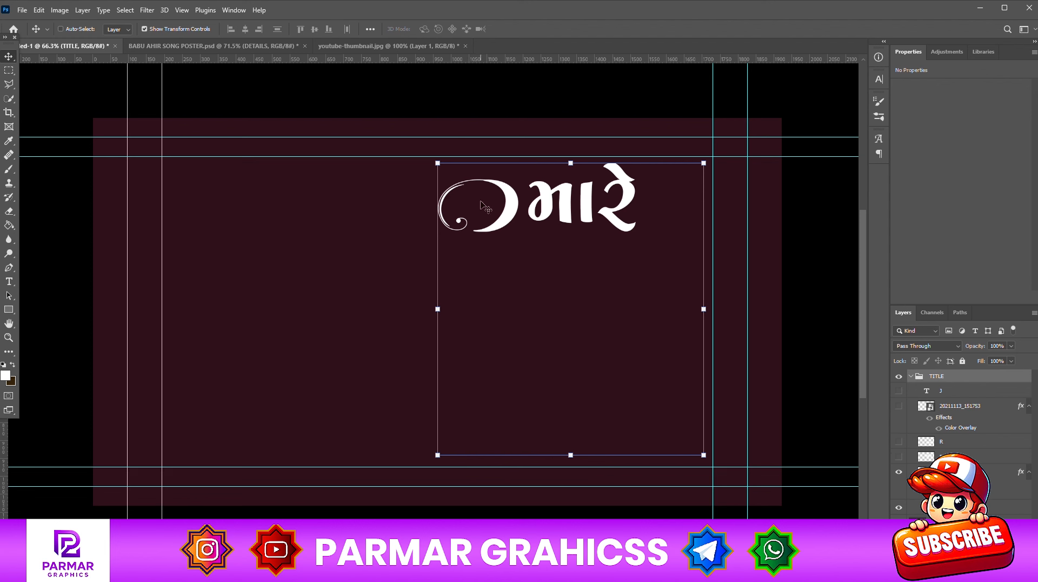
{"action": "left_click", "coordinate": [898, 456]}
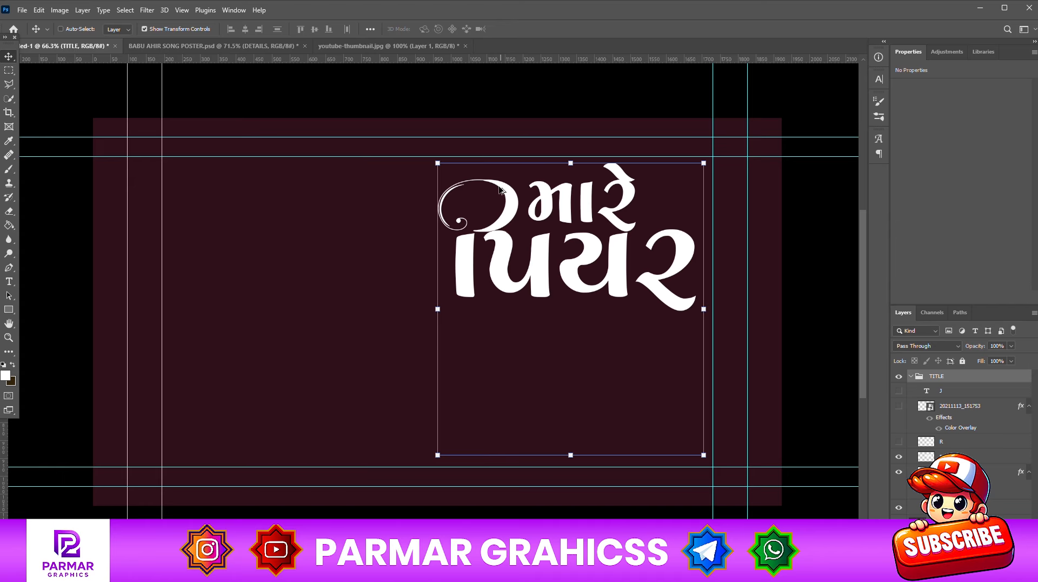
Step: Toggle the swirl and પિયર layers off and on to examine how the lettering joins
{"action": "scroll", "coordinate": [506, 187], "scroll_direction": "up", "scroll_amount": 3}
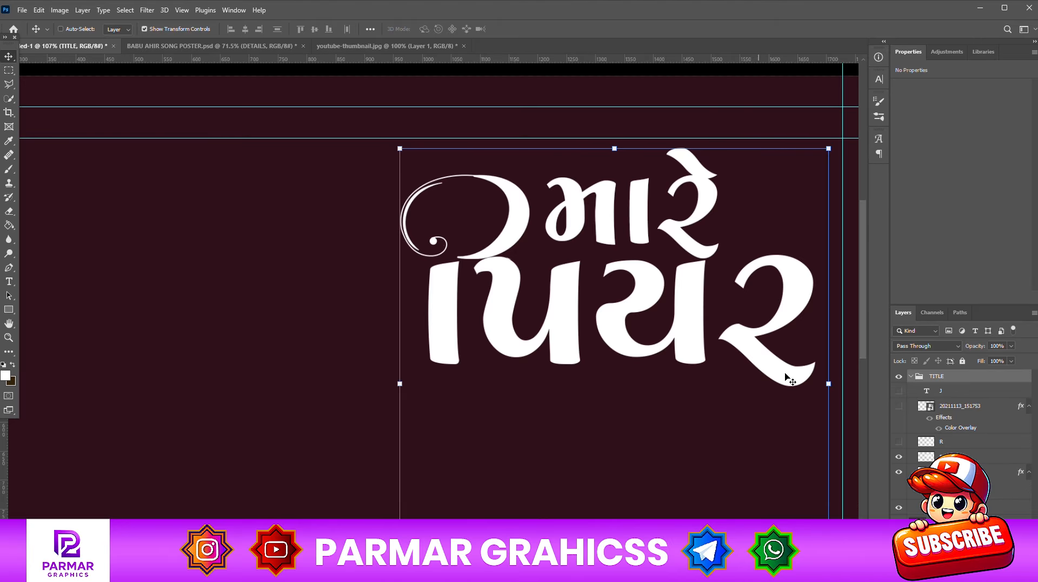
{"action": "left_click", "coordinate": [897, 472]}
{"action": "left_click", "coordinate": [898, 472]}
{"action": "left_click", "coordinate": [898, 472]}
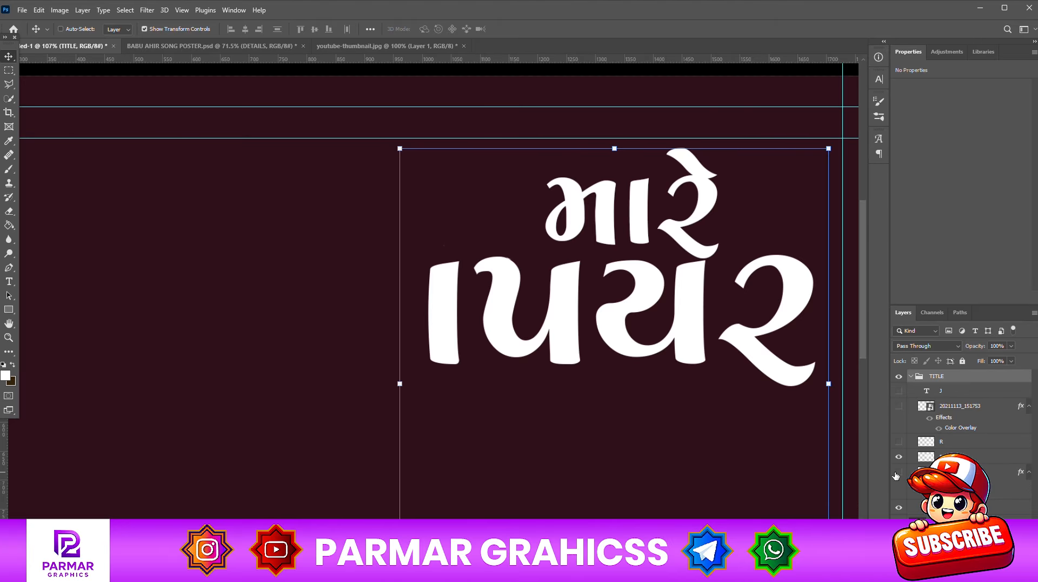
{"action": "left_click", "coordinate": [898, 471]}
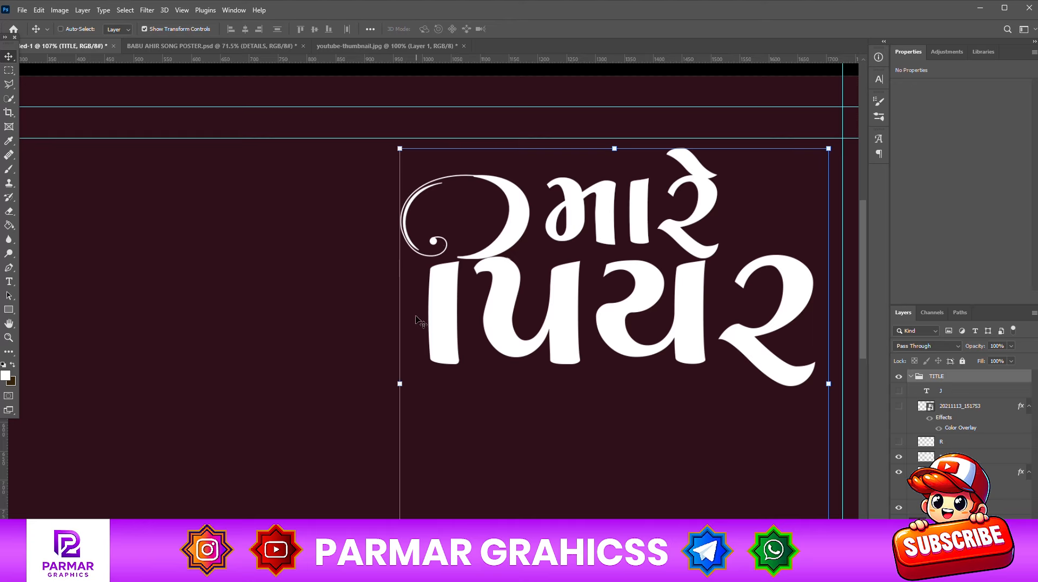
{"action": "left_click", "coordinate": [898, 456]}
{"action": "left_click", "coordinate": [898, 456]}
Step: Show the R layer with રમવા, the 20211113_151753 swoosh, and the J text layer to complete the title
{"action": "left_click", "coordinate": [898, 441]}
{"action": "scroll", "coordinate": [618, 412], "scroll_direction": "down", "scroll_amount": 2}
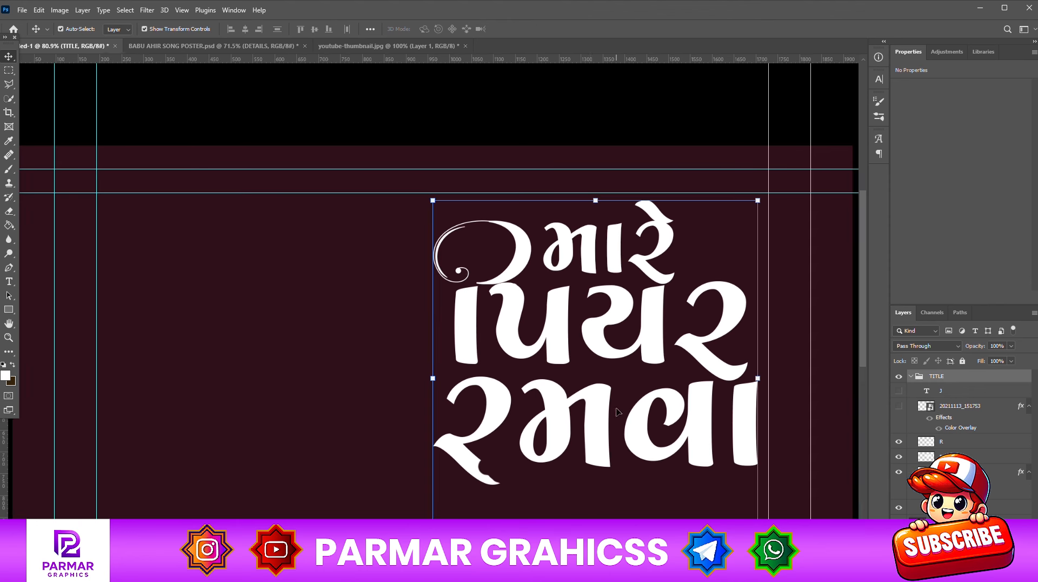
{"action": "scroll", "coordinate": [618, 412], "scroll_direction": "up", "scroll_amount": 3}
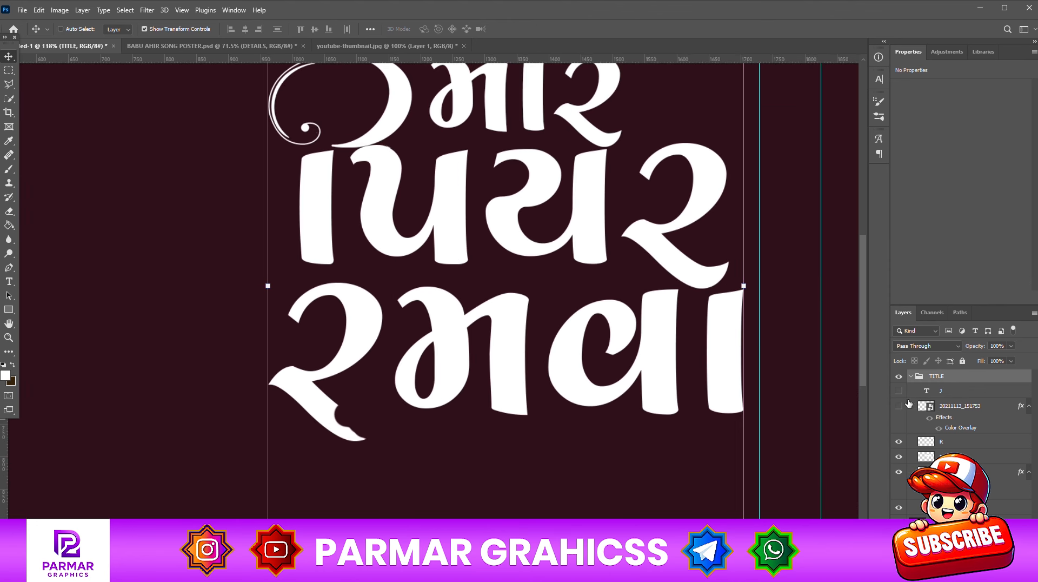
{"action": "scroll", "coordinate": [510, 254], "scroll_direction": "down", "scroll_amount": 2}
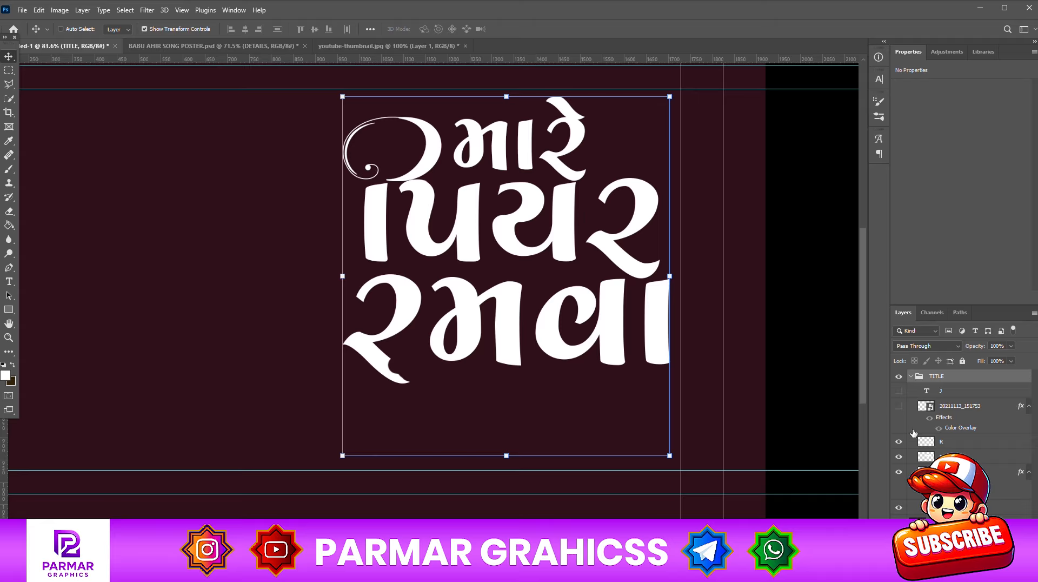
{"action": "left_click", "coordinate": [899, 406]}
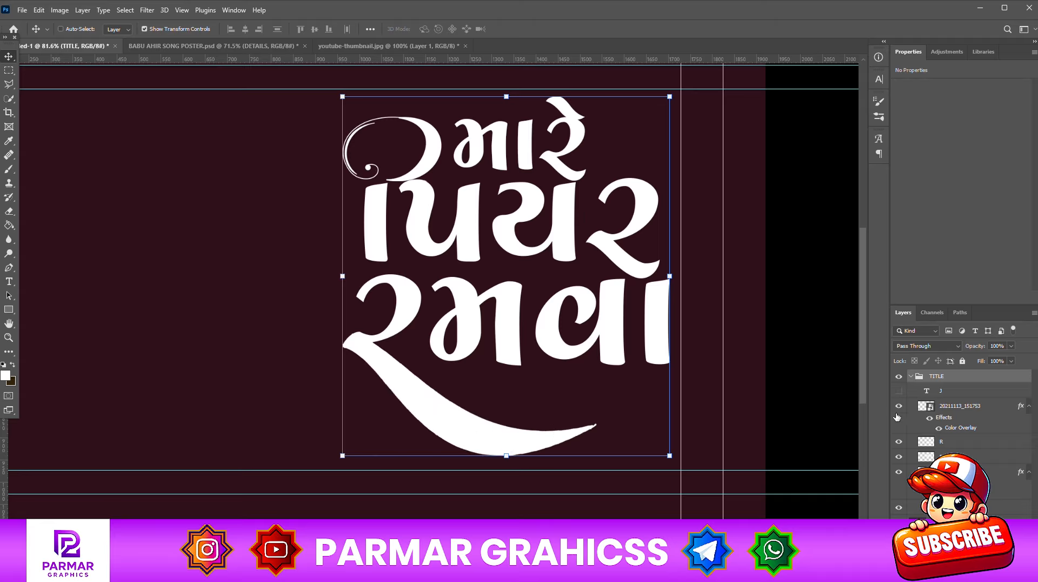
{"action": "left_click", "coordinate": [899, 391]}
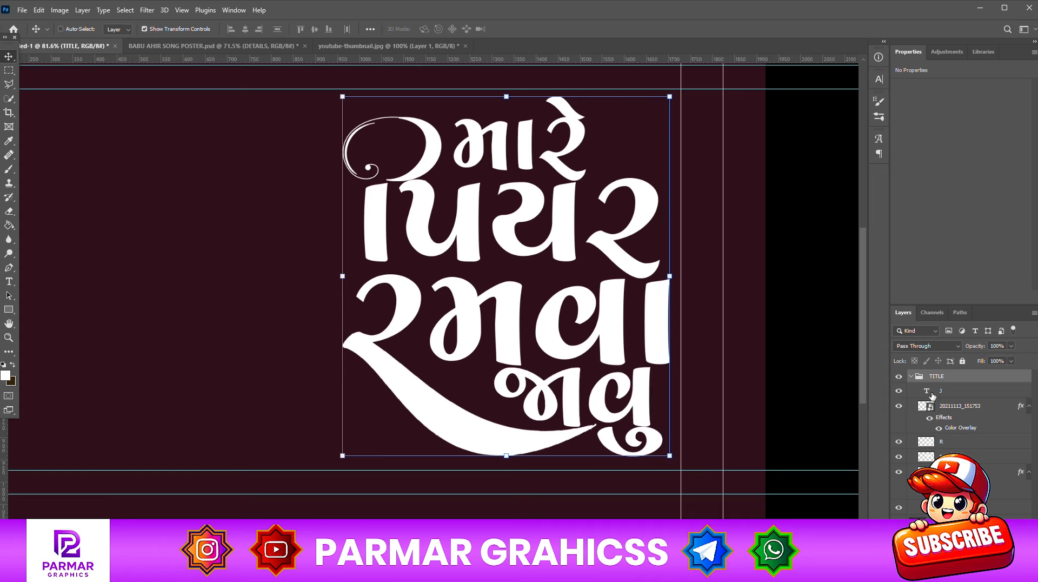
Step: Select the J text layer and try shifting it slightly against the rest of the title lettering
{"action": "left_click", "coordinate": [644, 419], "text": "ctrl"}
{"action": "mouse_move", "coordinate": [638, 405]}
{"action": "left_mouse_down"}
{"action": "mouse_move", "coordinate": [566, 396]}
{"action": "mouse_move", "coordinate": [611, 411]}
{"action": "mouse_move", "coordinate": [635, 404]}
{"action": "left_mouse_up"}
{"action": "key", "text": "shift+Left"}
{"action": "key", "text": "shift+Left"}
{"action": "scroll", "coordinate": [447, 317], "scroll_direction": "down", "scroll_amount": 3}
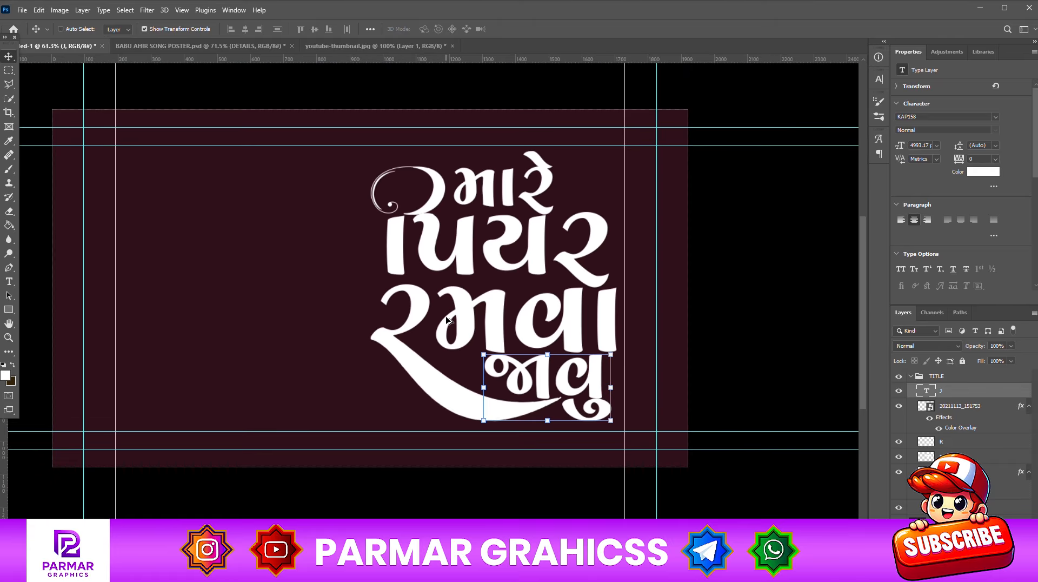
{"action": "scroll", "coordinate": [448, 323], "scroll_direction": "down", "scroll_amount": 1}
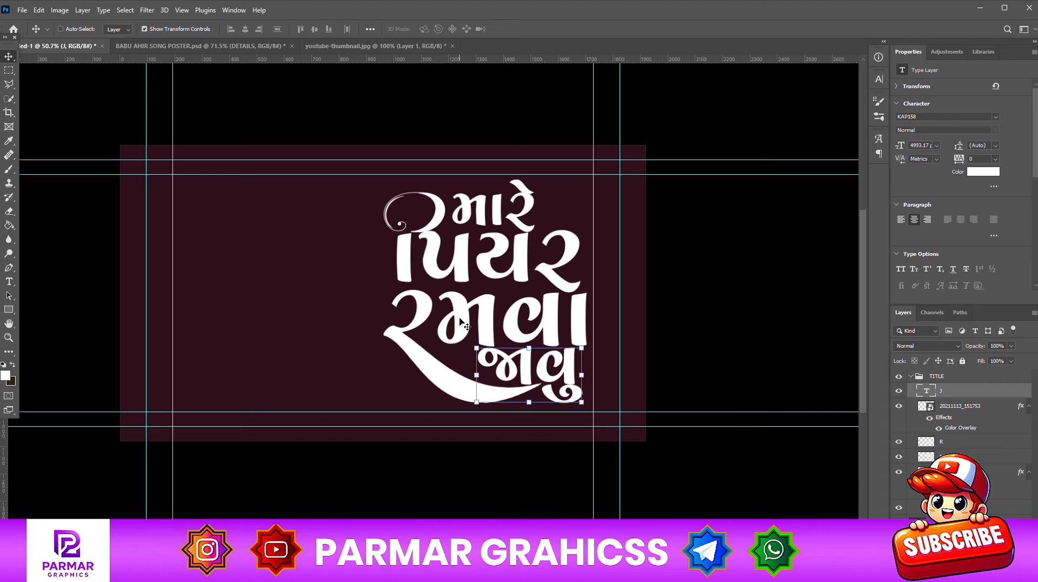
{"action": "scroll", "coordinate": [435, 334], "scroll_direction": "up", "scroll_amount": 3}
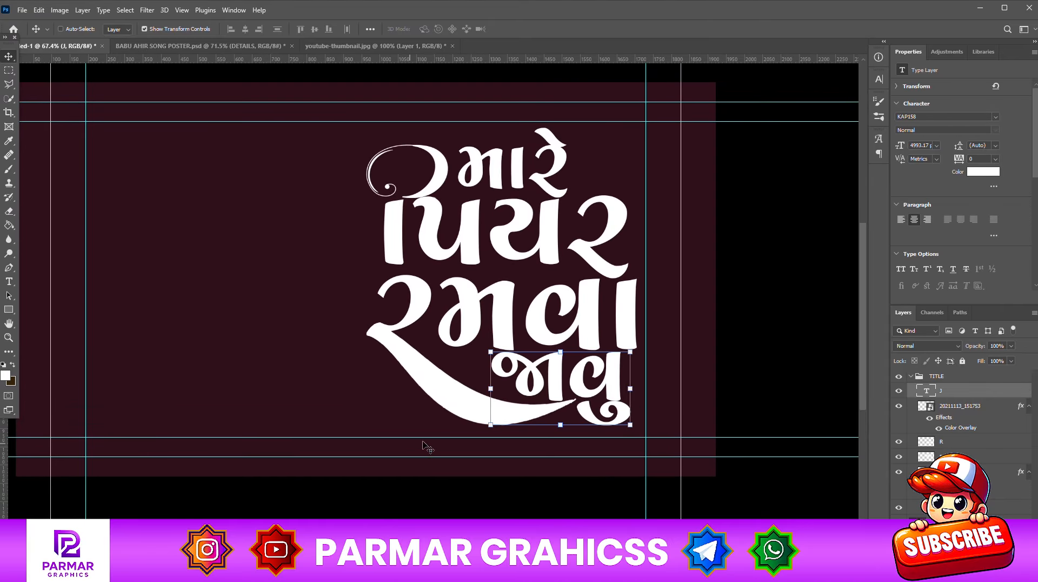
Step: Return to the song poster document, and show and select the DESIGN: PARMAR GRAPHICS credit text layer
{"action": "left_click", "coordinate": [198, 46]}
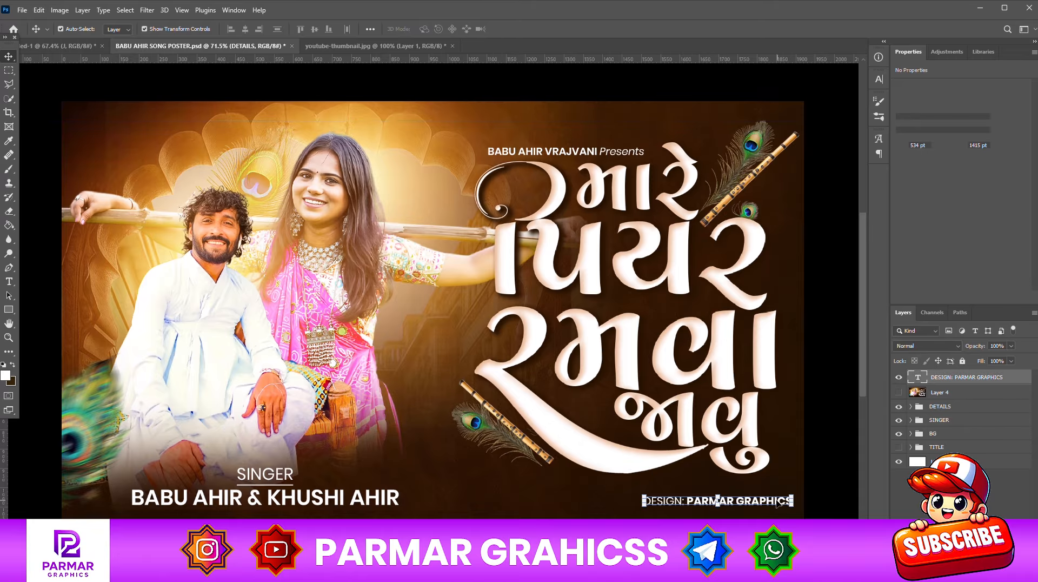
{"action": "left_click_drag", "start_coordinate": [773, 503], "coordinate": [729, 505]}
{"action": "scroll", "coordinate": [728, 504], "scroll_direction": "up", "scroll_amount": 4}
{"action": "scroll", "coordinate": [653, 504], "scroll_direction": "down", "scroll_amount": 3}
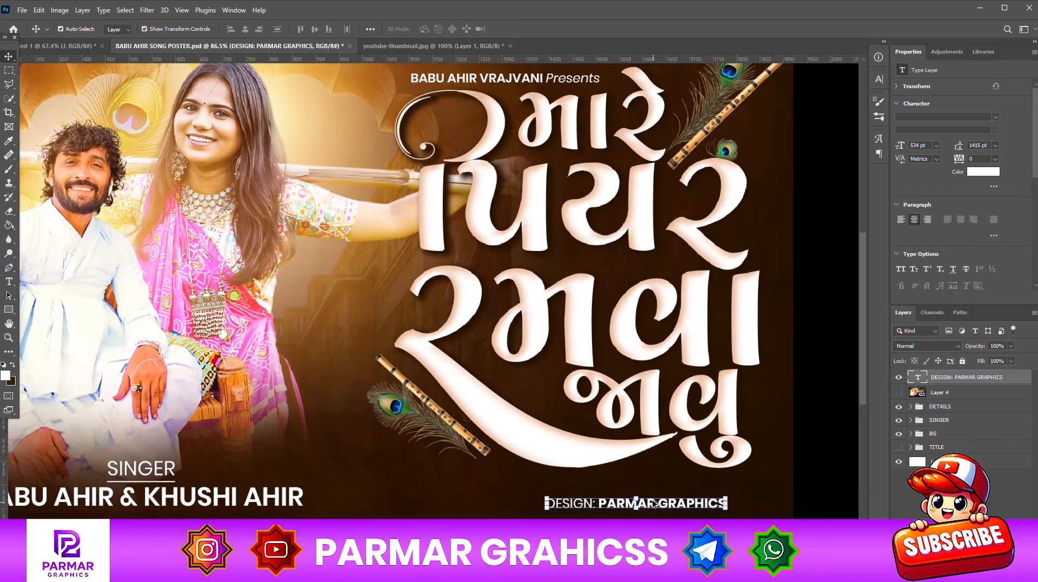
{"action": "scroll", "coordinate": [653, 500], "scroll_direction": "down", "scroll_amount": 4}
{"action": "scroll", "coordinate": [531, 417], "scroll_direction": "left", "scroll_amount": 1}
{"action": "scroll", "coordinate": [531, 417], "scroll_direction": "up", "scroll_amount": 1}
Step: Select Layer 4 above the DETAILS group and show it, toggling its visibility to compare the poster's colours
{"action": "left_click", "coordinate": [909, 392]}
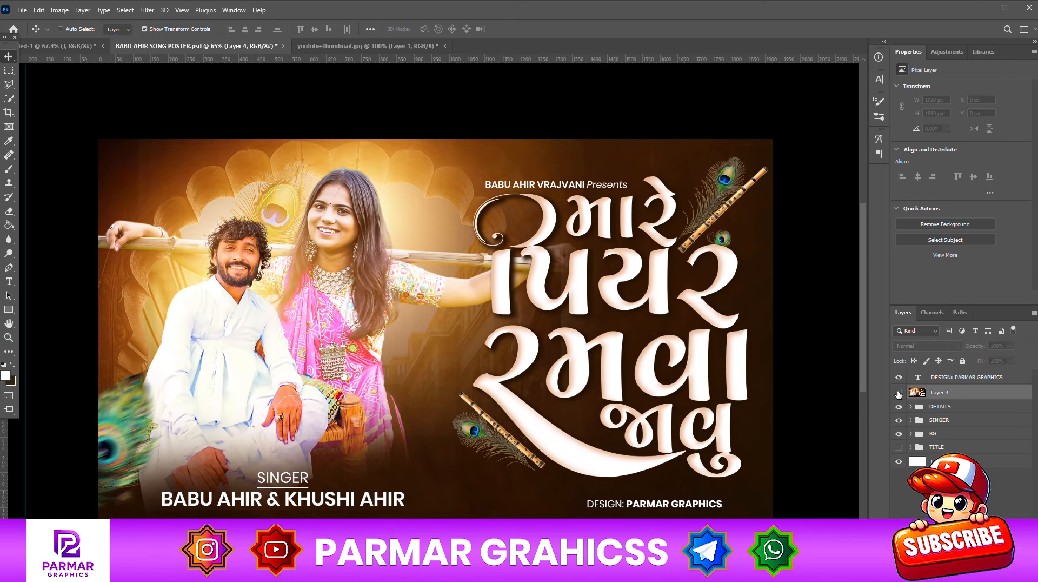
{"action": "left_click", "coordinate": [899, 393]}
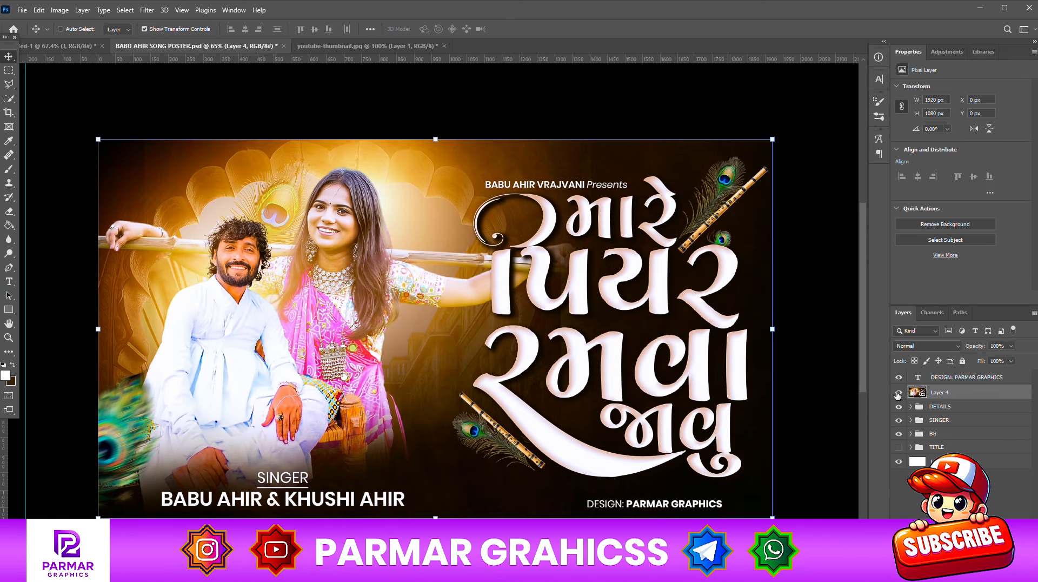
{"action": "left_click", "coordinate": [899, 393]}
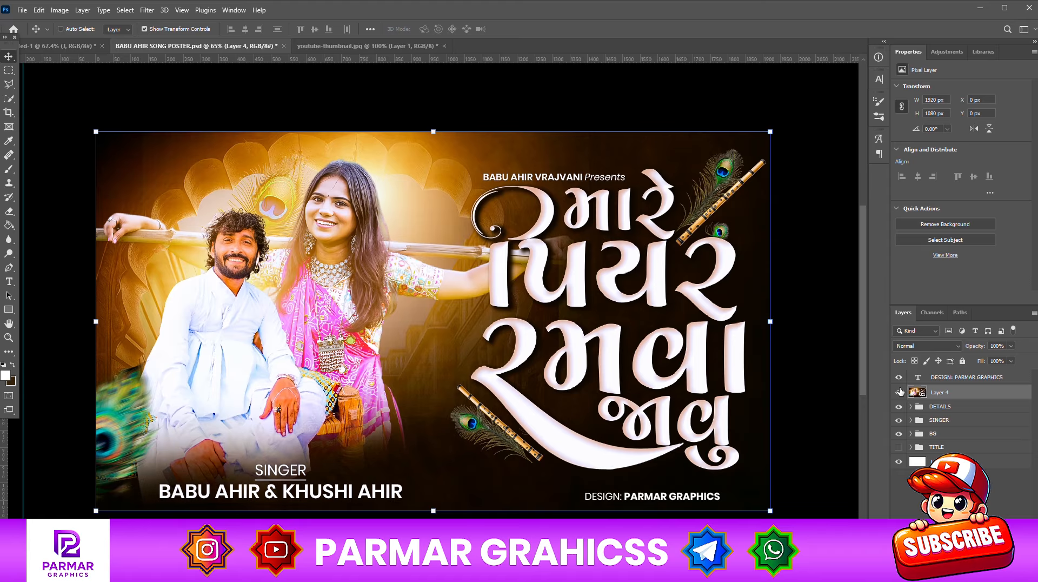